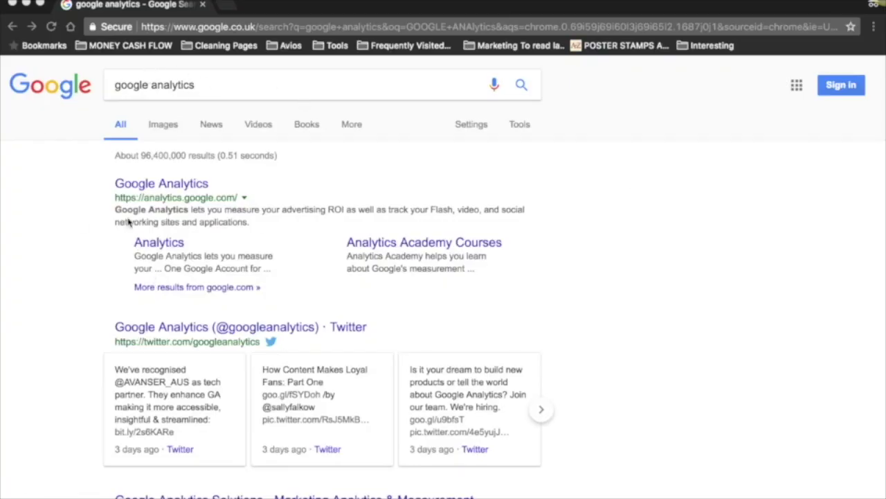
- Open the Google Analytics site from the search results and start signing up for an account
drag(119, 199, 236, 202)
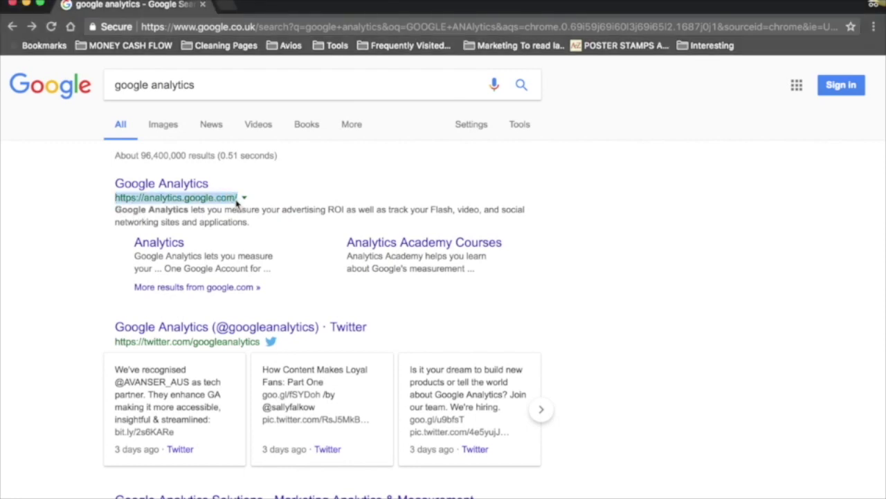
click(200, 184)
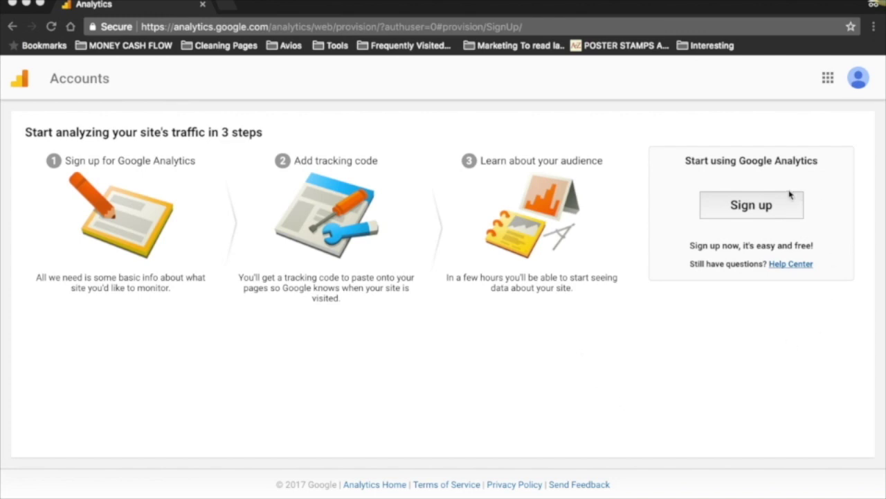
click(766, 204)
- Enter "Smart Cleaner Advertising" as the account name and "Smart Cleaner Advertising Website" as the website name
scroll(195, 312, down, 1)
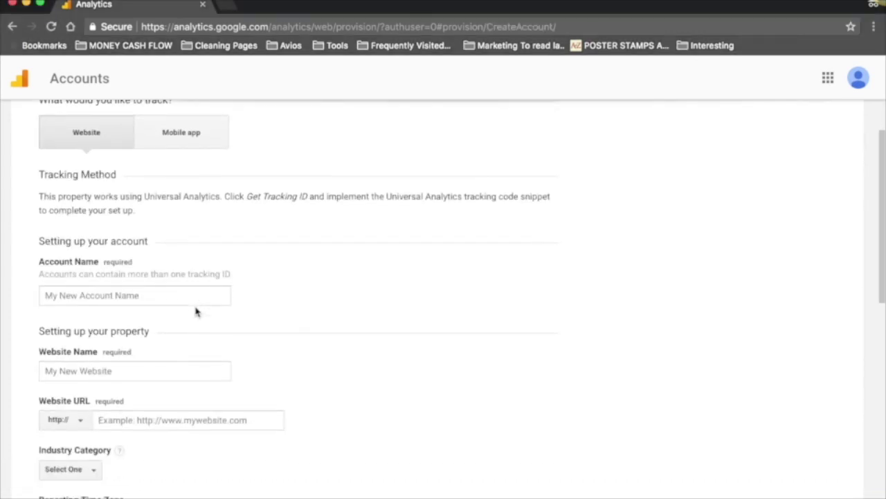
click(147, 292)
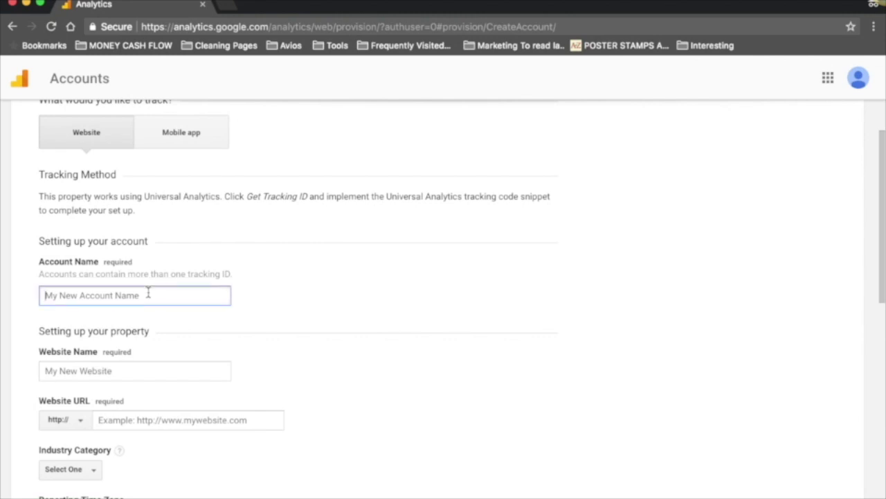
text(Smart Clea)
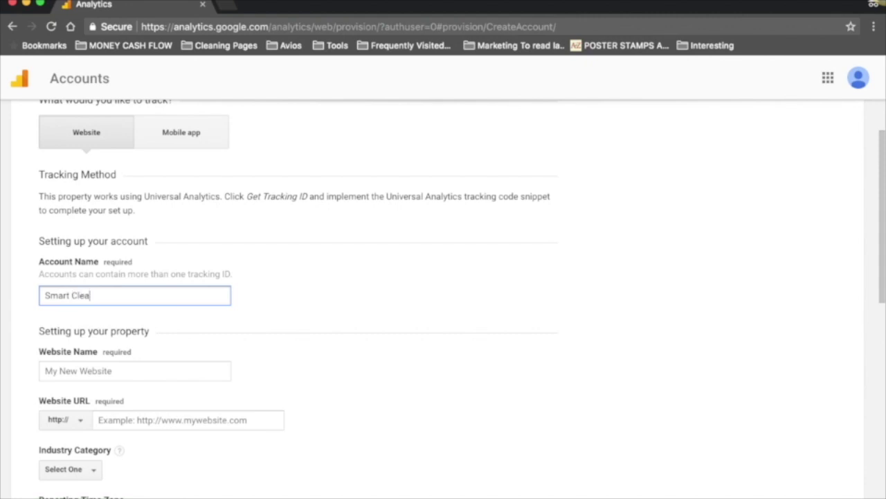
text(ner Advertising)
click(123, 370)
scroll(122, 370, down, 2)
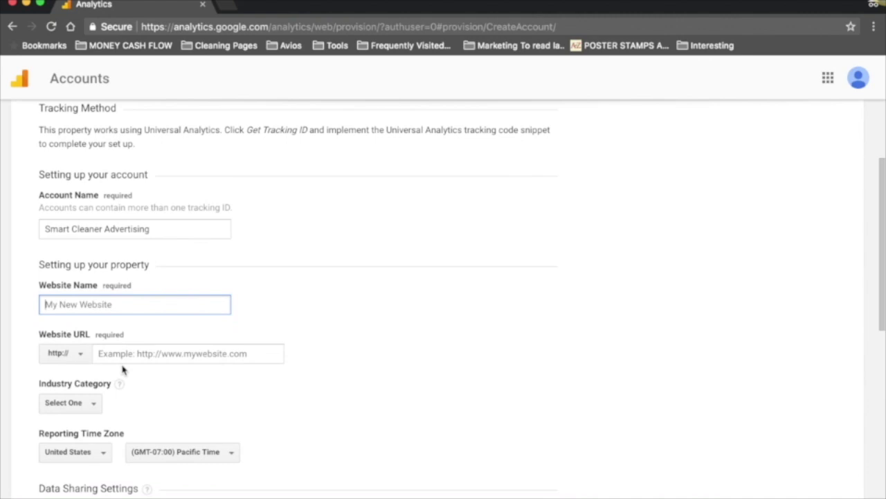
text(Smart Cleaner Adverti)
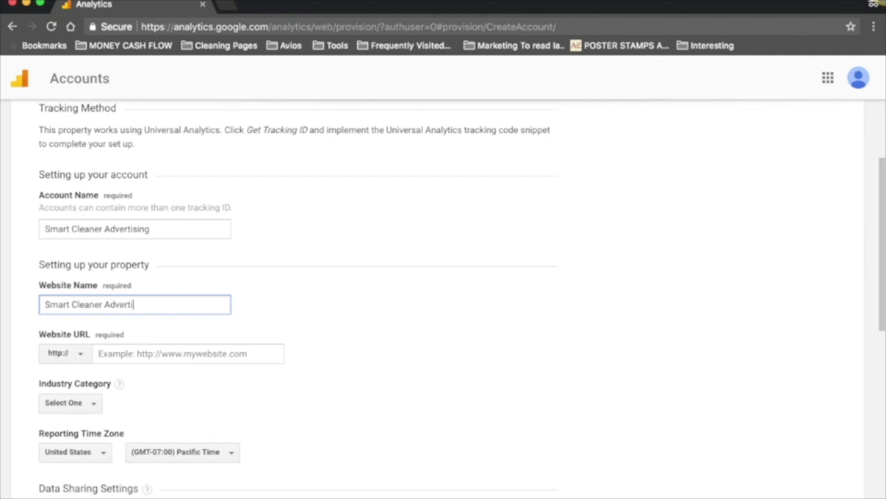
text(sing Website)
click(130, 353)
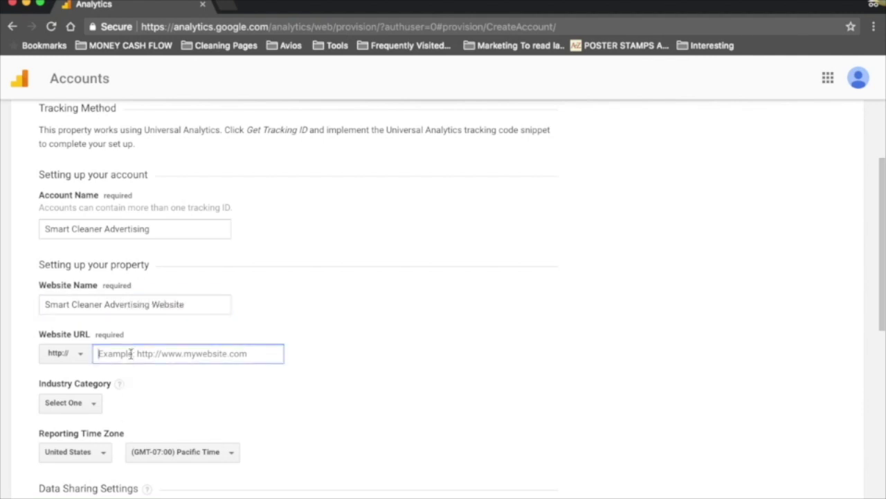
click(234, 6)
text(smart cleaner advertising)
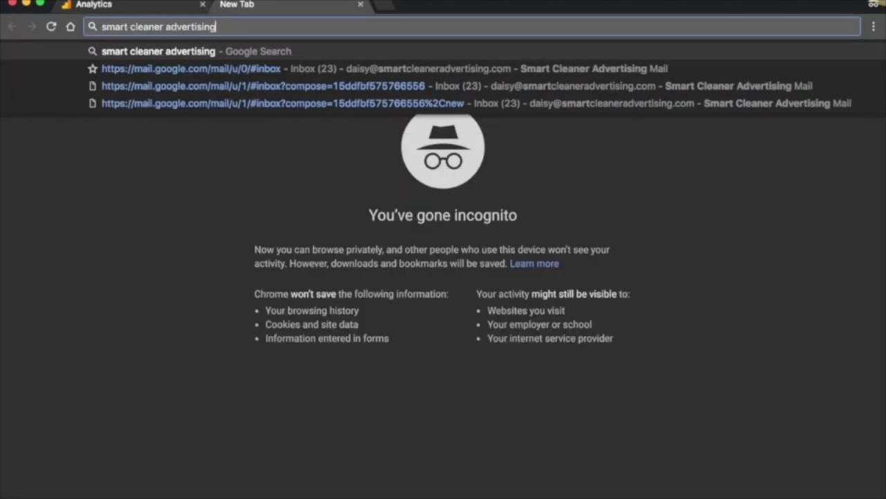
key(Return)
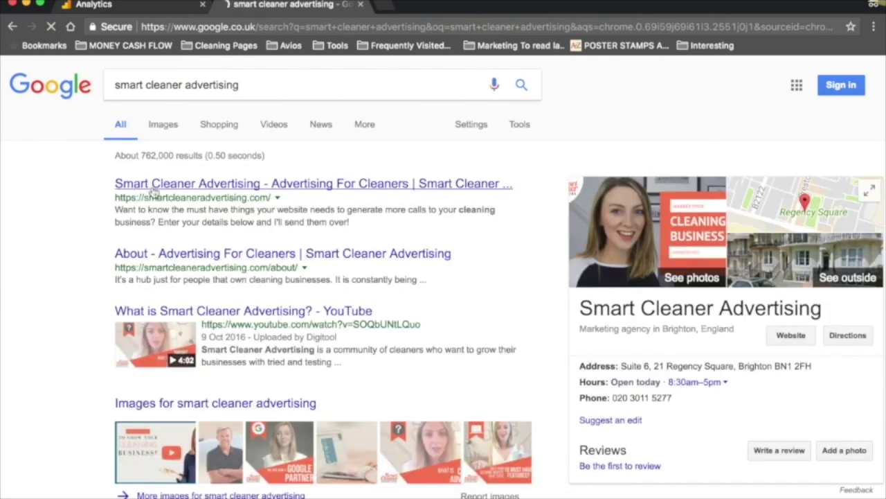
click(154, 187)
click(244, 27)
key(super+c)
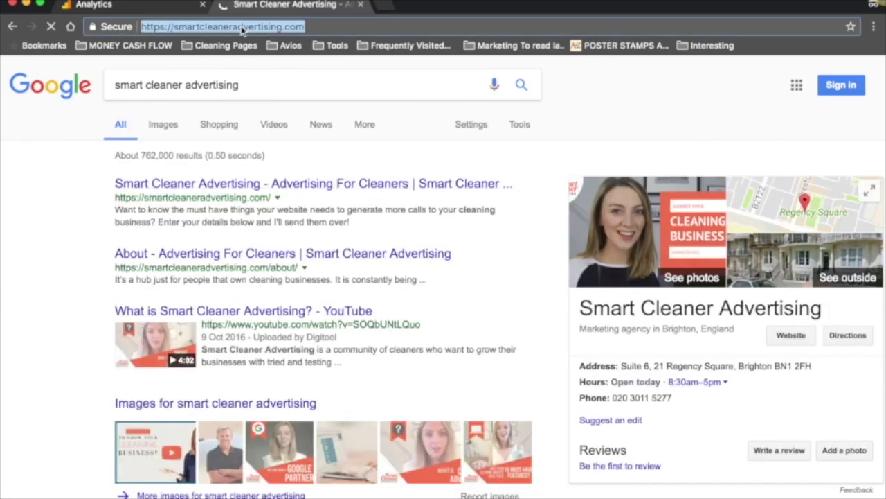
click(159, 7)
click(200, 353)
key(super+v)
- Set the industry category to Business and Industrial Markets
scroll(306, 380, down, 5)
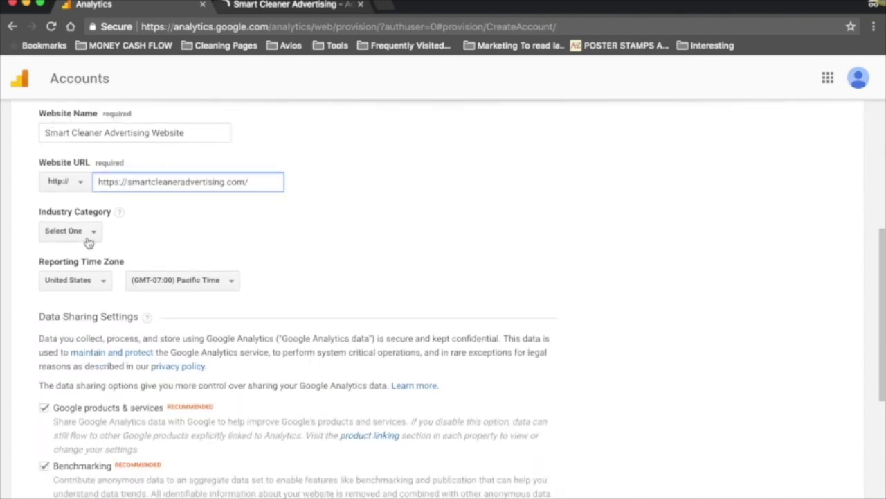
click(88, 234)
scroll(91, 311, down, 3)
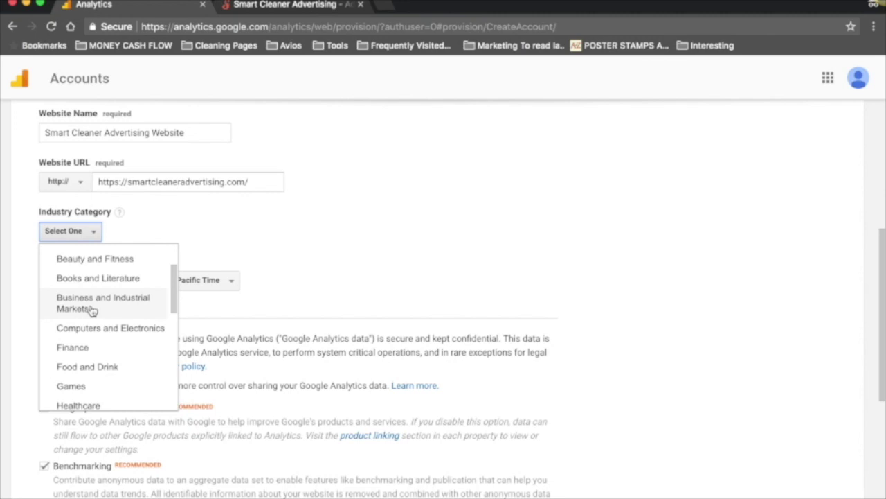
click(92, 309)
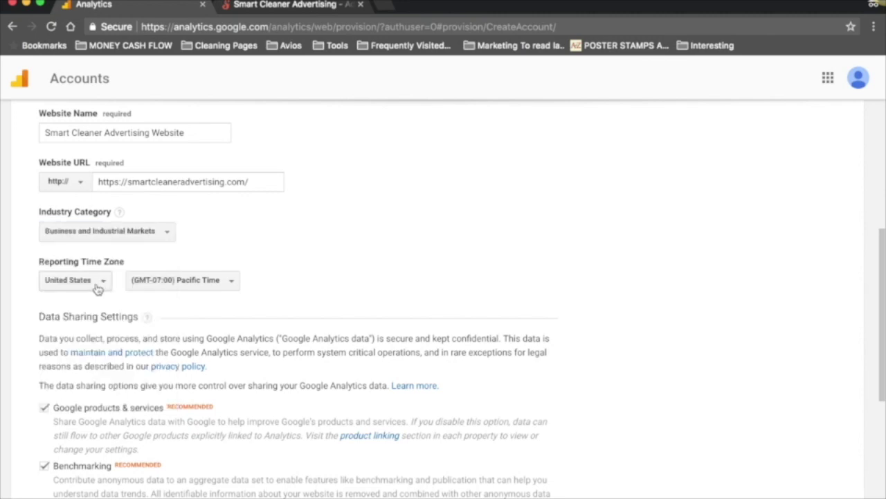
- Set the reporting time zone to United Kingdom, (GMT+01:00) London
click(98, 287)
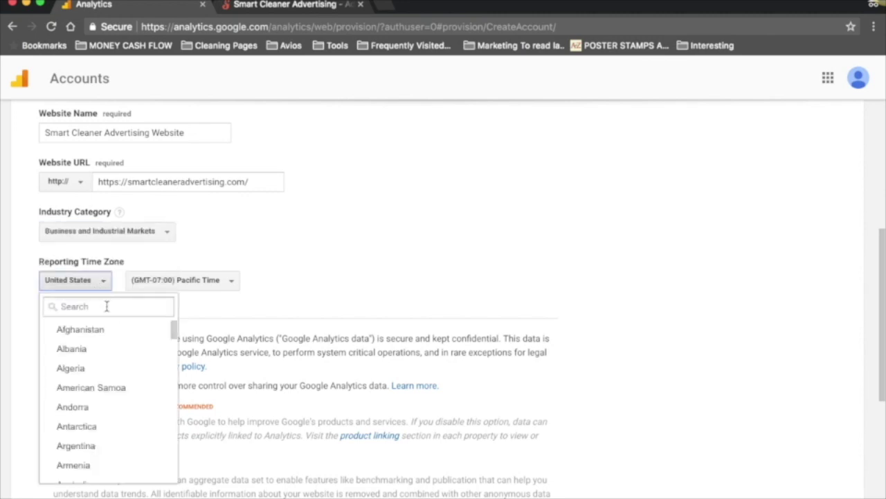
text(uni)
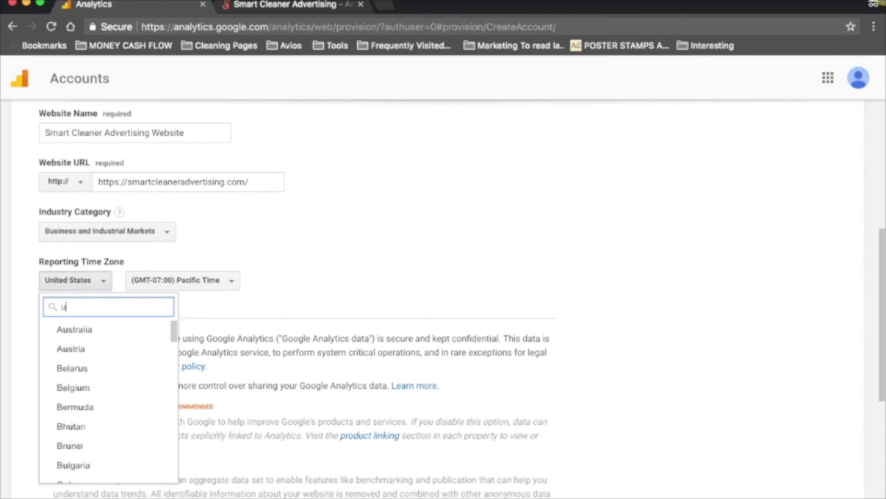
click(104, 387)
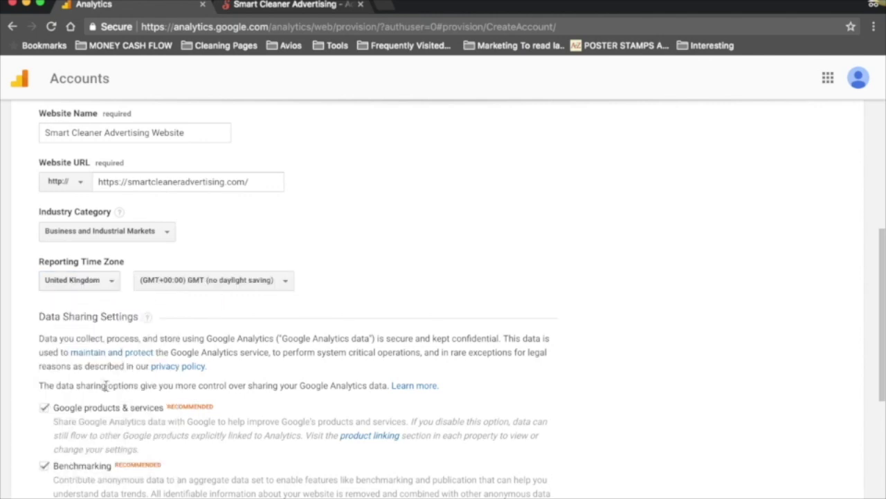
click(204, 284)
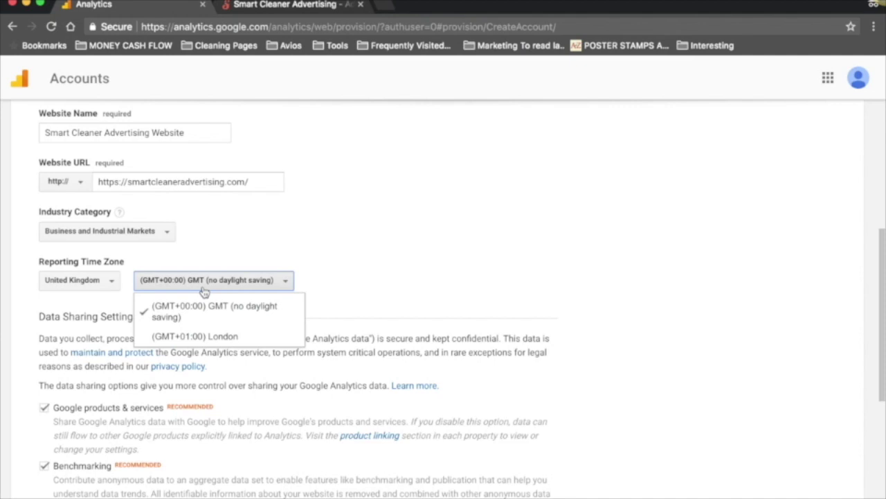
click(248, 339)
- Review the data sharing settings, keep all options enabled, and request the tracking ID
scroll(420, 287, down, 3)
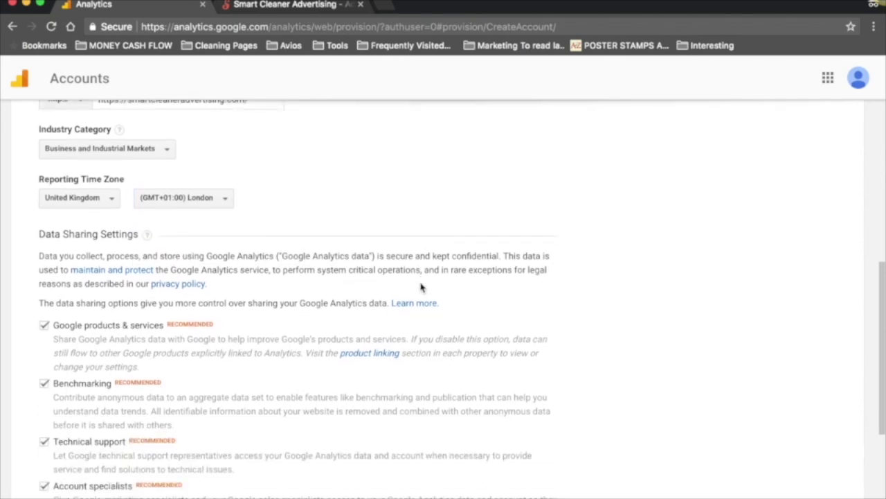
scroll(421, 286, down, 4)
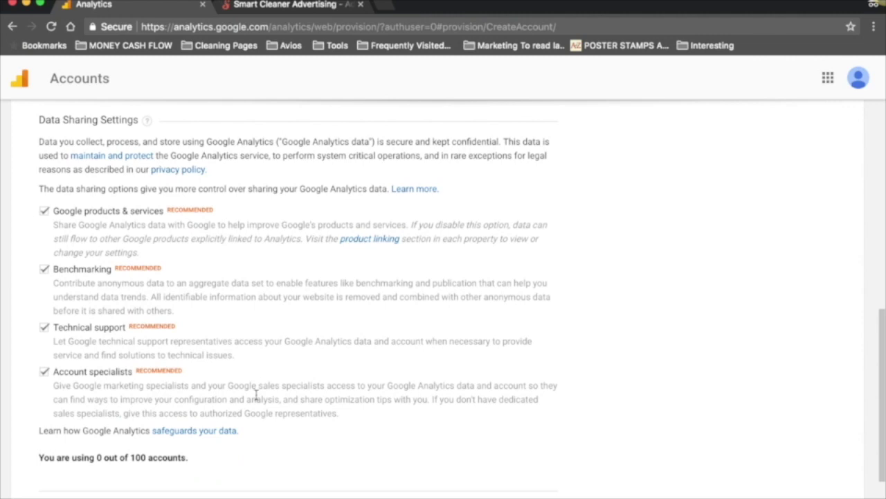
scroll(256, 395, down, 2)
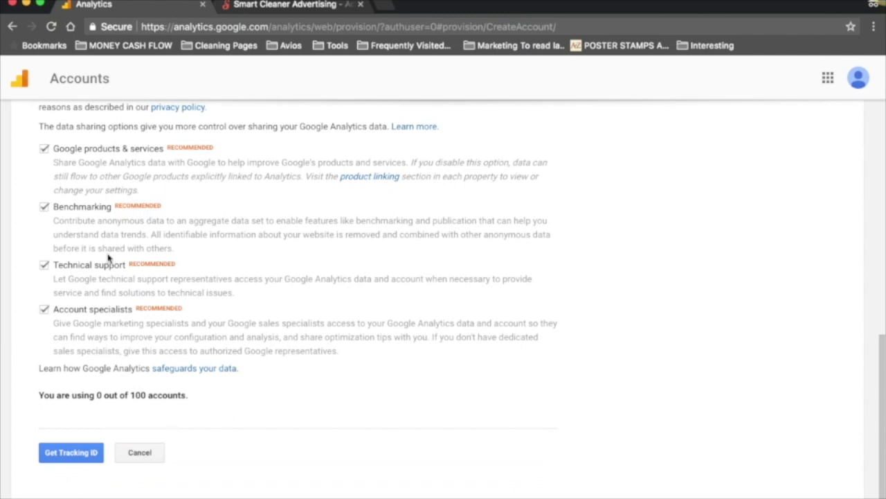
click(70, 455)
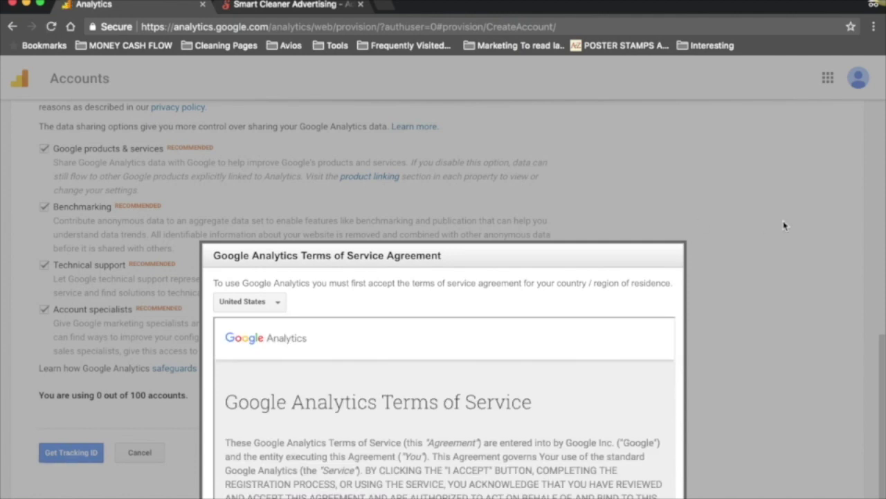
- Choose United Kingdom as the country for the terms of service agreement and accept it
click(281, 305)
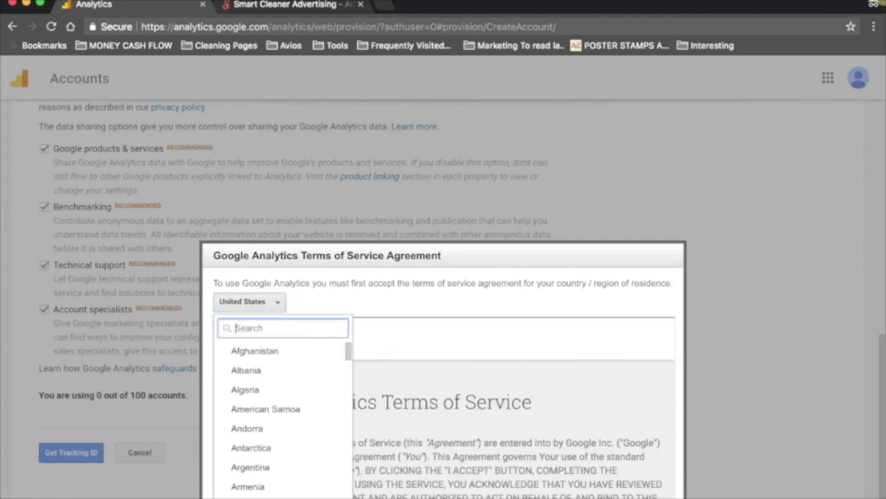
text(uni)
click(295, 409)
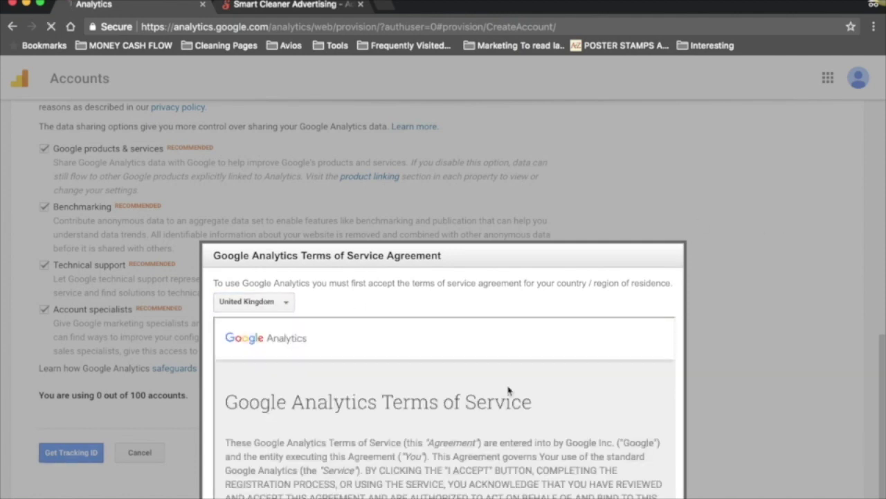
scroll(637, 360, down, 5)
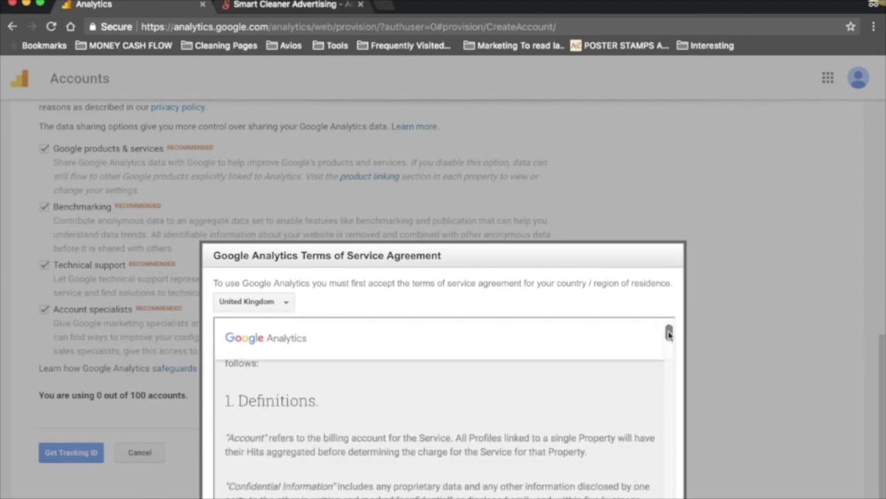
drag(669, 334, 667, 493)
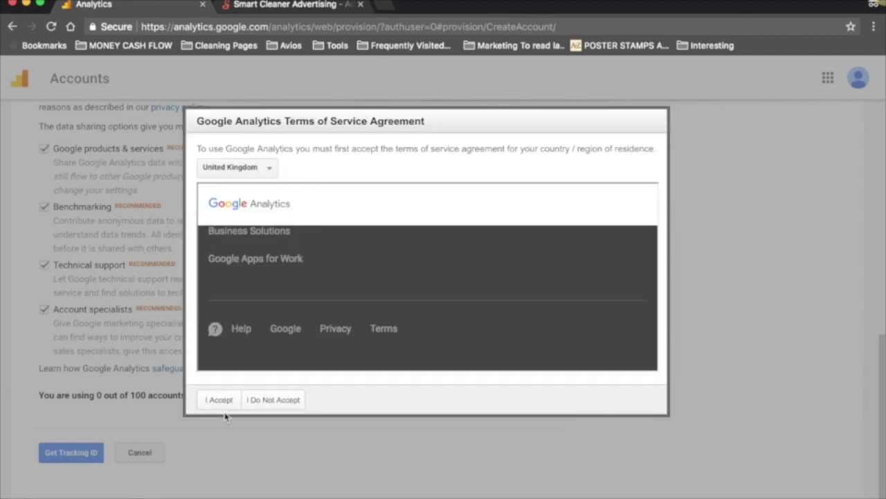
click(217, 401)
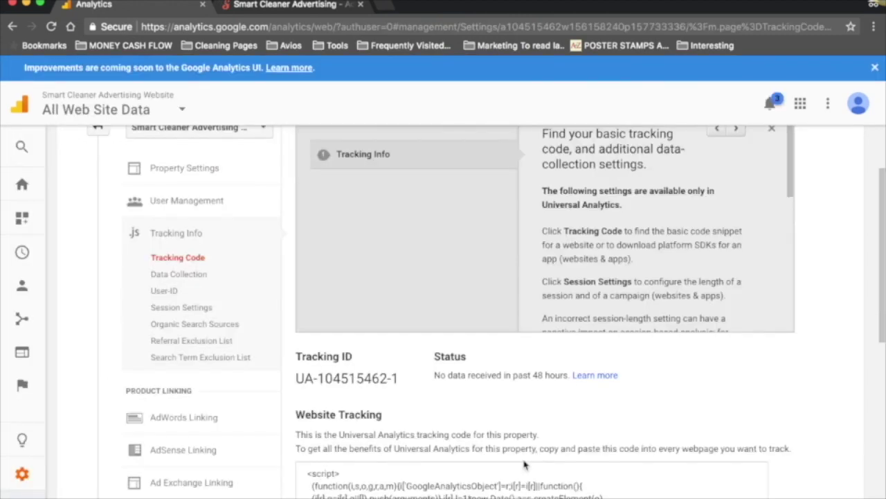
- Highlight the property's tracking ID and its website tracking script to examine them
drag(297, 354, 403, 390)
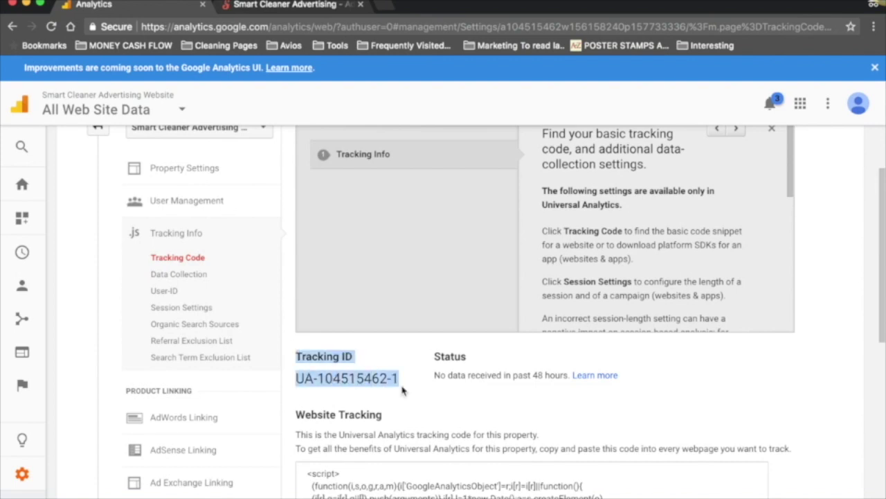
scroll(402, 391, down, 5)
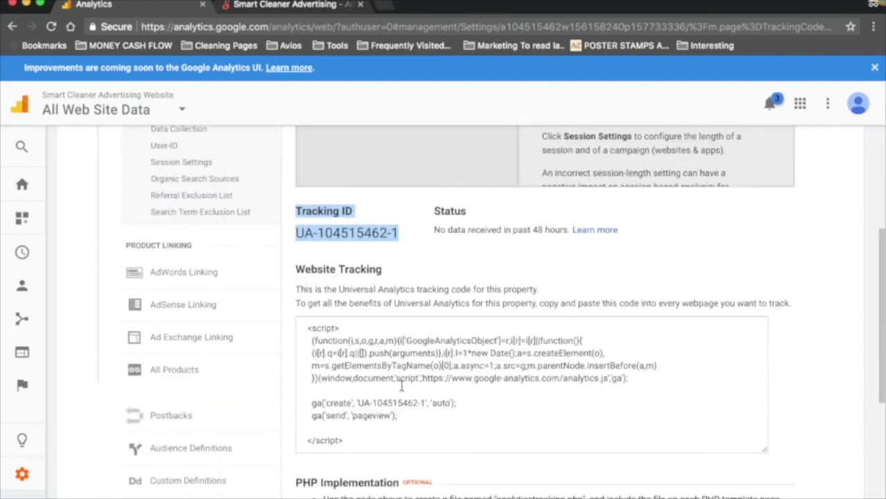
drag(309, 307, 388, 436)
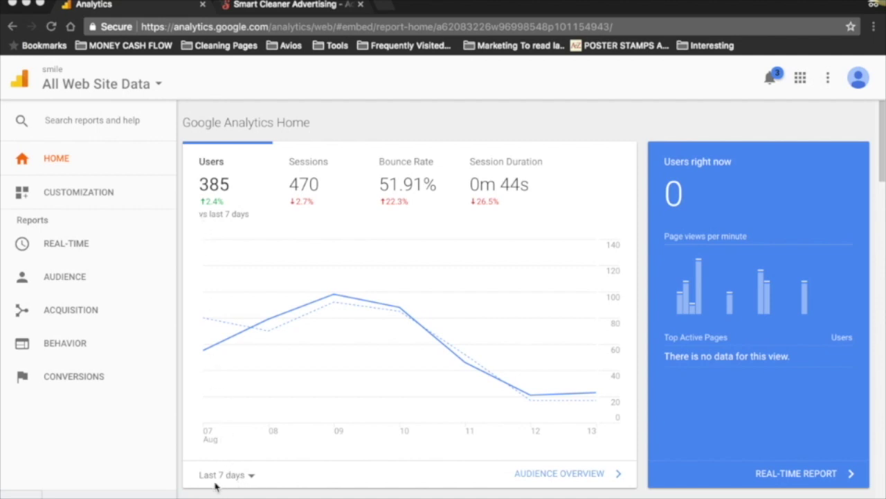
- Review the home dashboard for the last 7 days, including the user acquisition, active users and retention charts
click(252, 477)
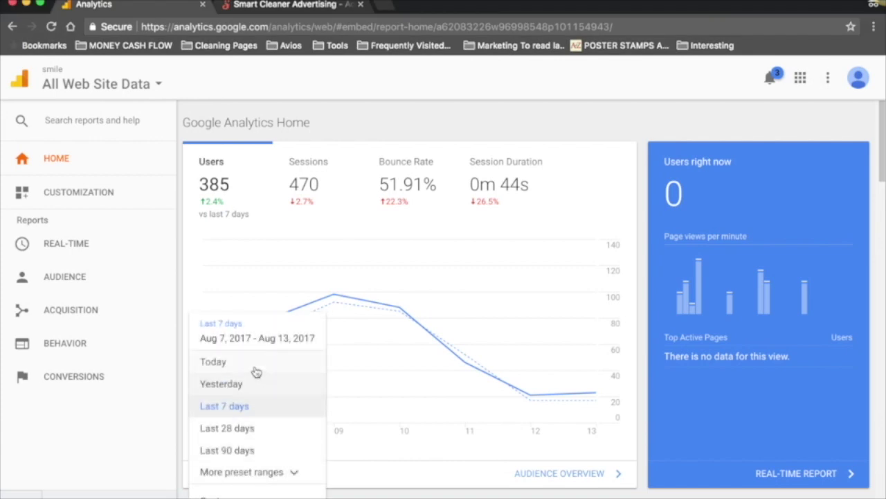
click(224, 406)
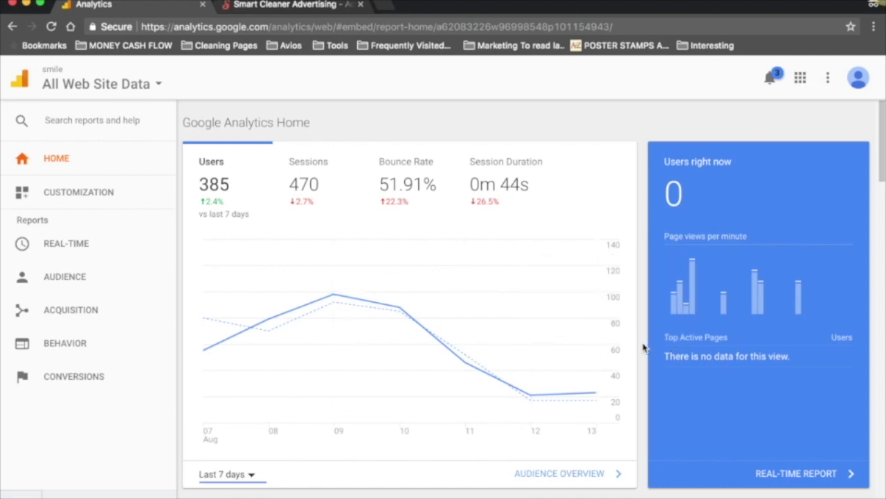
scroll(642, 347, down, 3)
scroll(643, 347, down, 5)
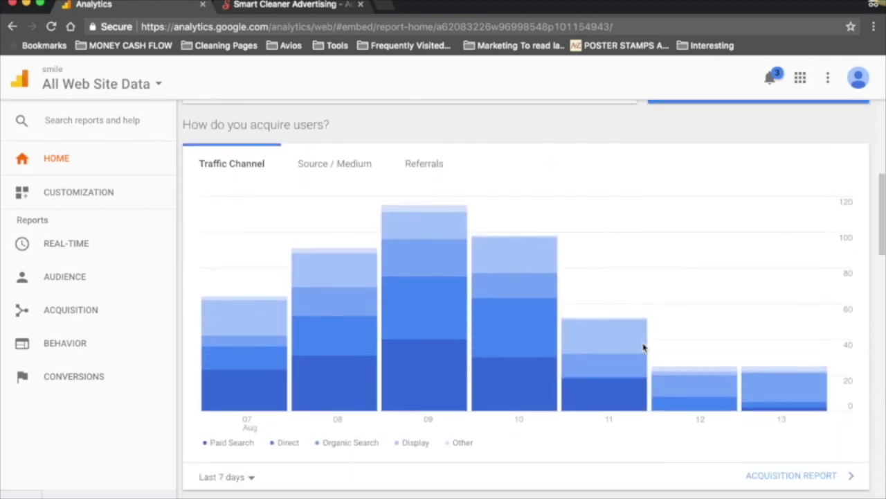
scroll(643, 348, down, 4)
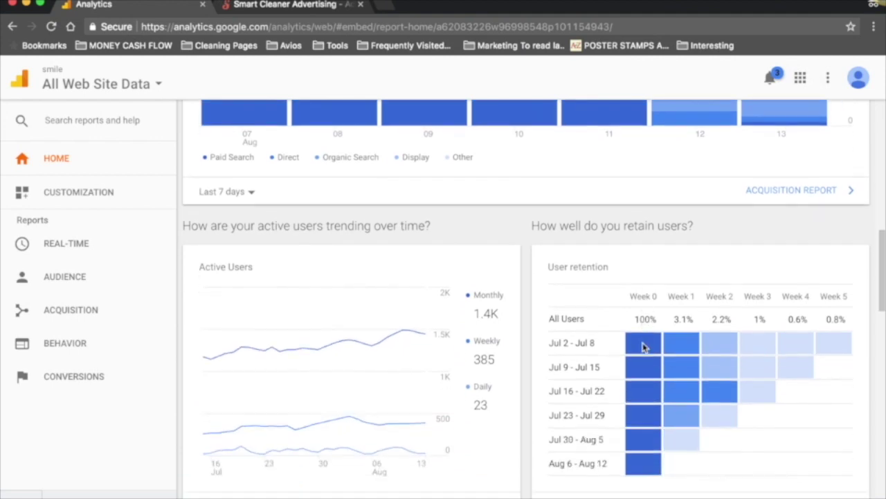
scroll(643, 347, down, 2)
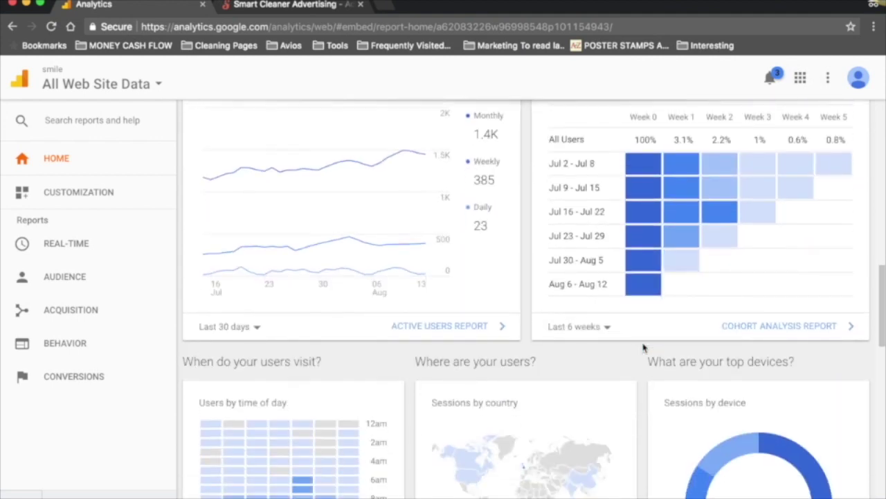
- Review the home dashboard's cards on visit times, sessions by country and device, visited pages and goals, and return to the users overview
scroll(643, 348, down, 4)
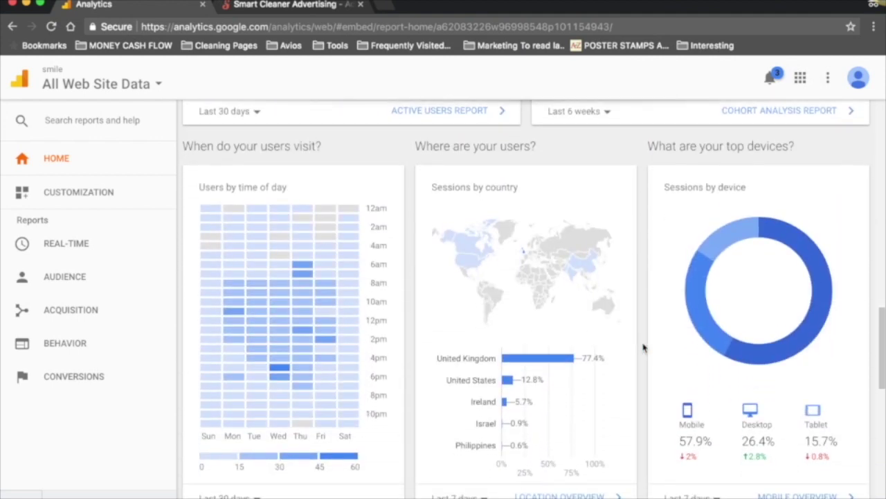
scroll(642, 348, down, 1)
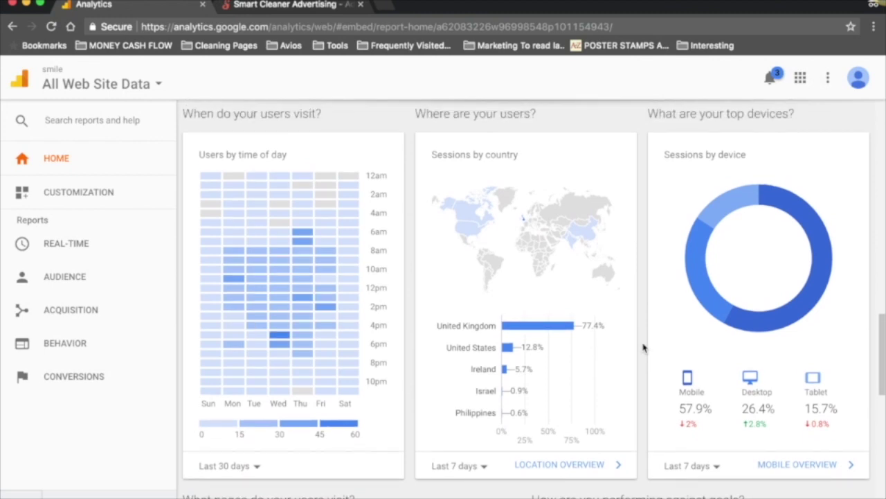
scroll(303, 251, down, 5)
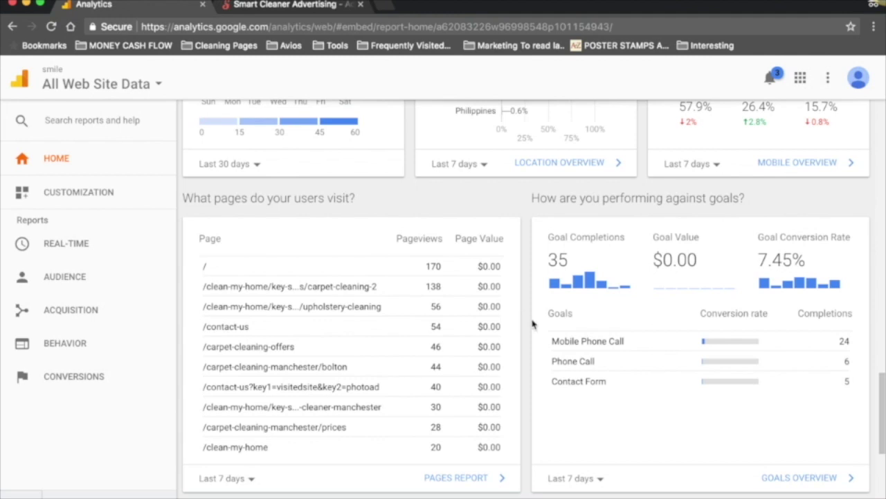
scroll(532, 323, up, 10)
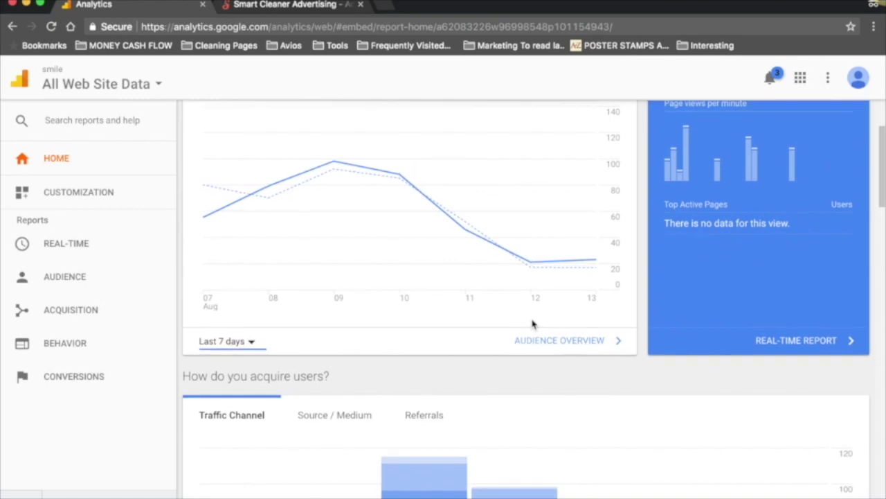
scroll(532, 324, up, 3)
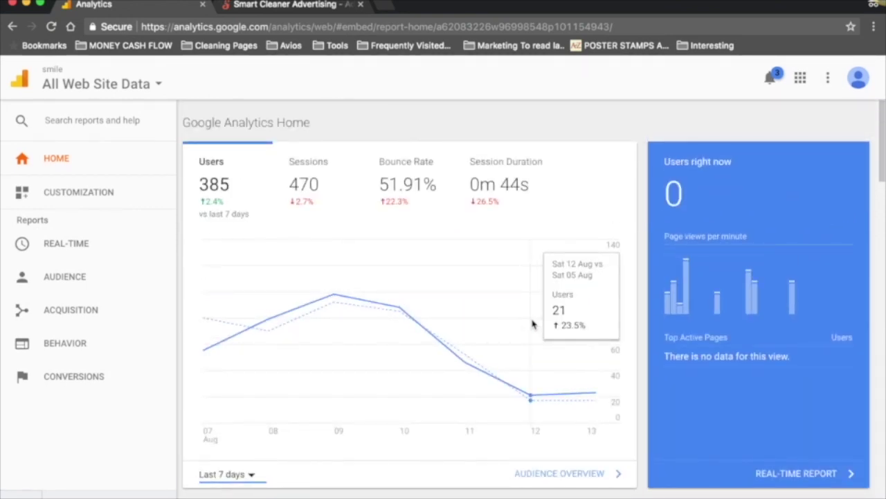
- Open the Gender report under the Audience demographics and review its sessions chart and table
click(82, 284)
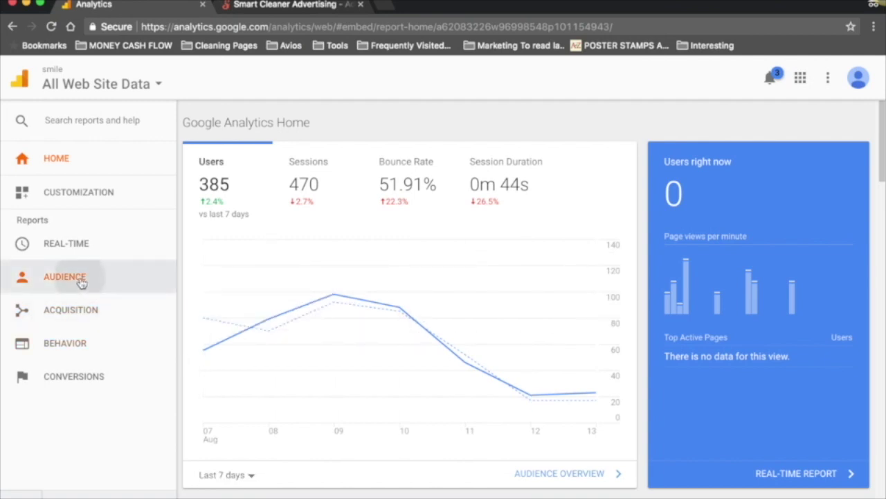
click(76, 305)
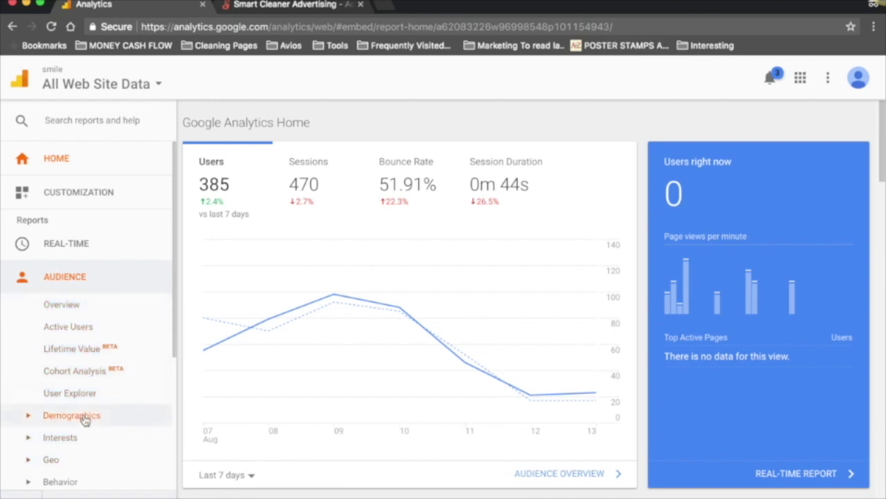
click(136, 417)
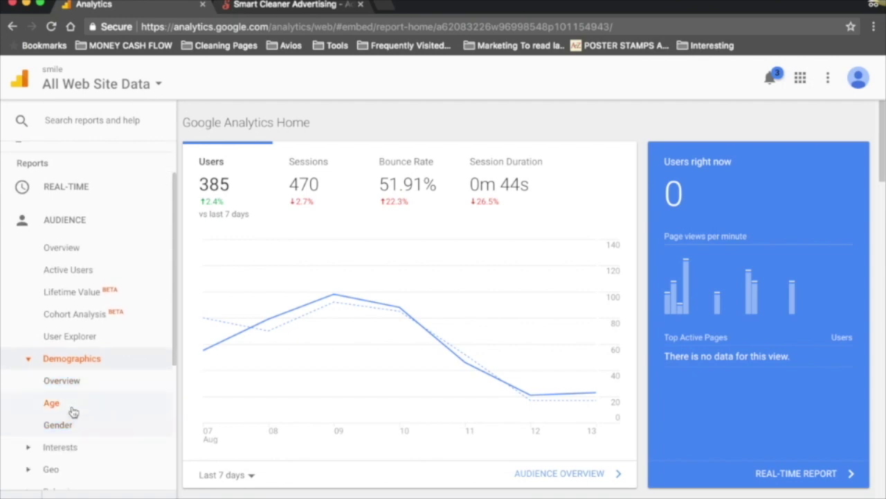
click(73, 424)
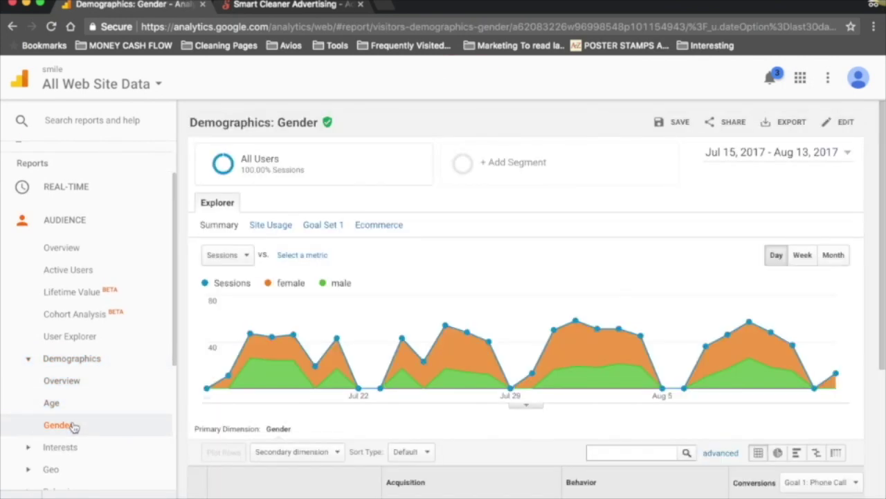
scroll(239, 277, down, 3)
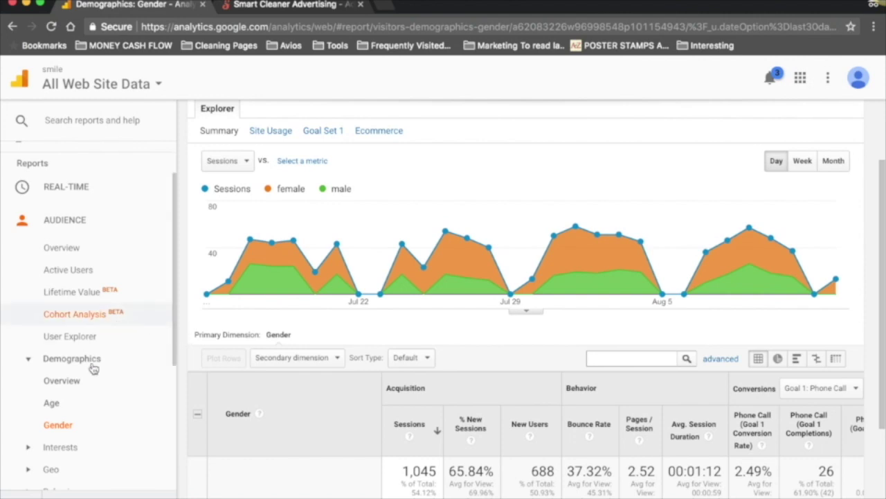
- Look through the Interests reports available for the audience, and collapse the Audience report list
click(66, 448)
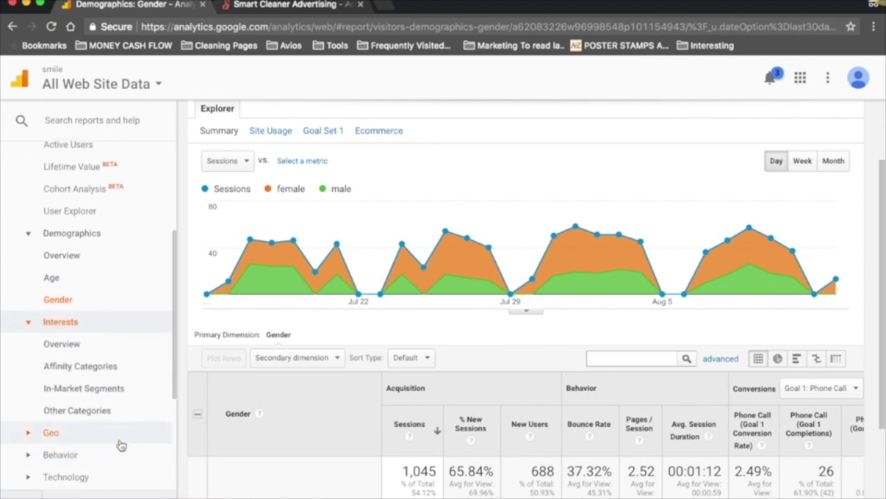
scroll(109, 462, down, 1)
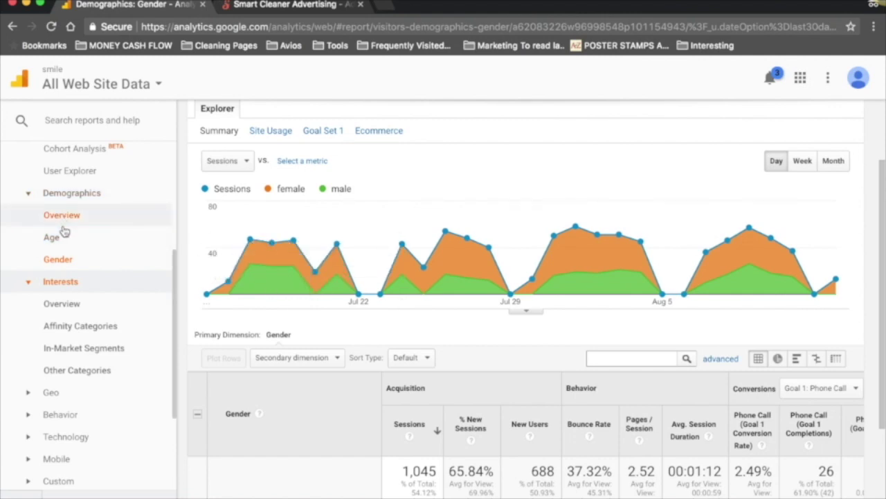
scroll(63, 230, up, 5)
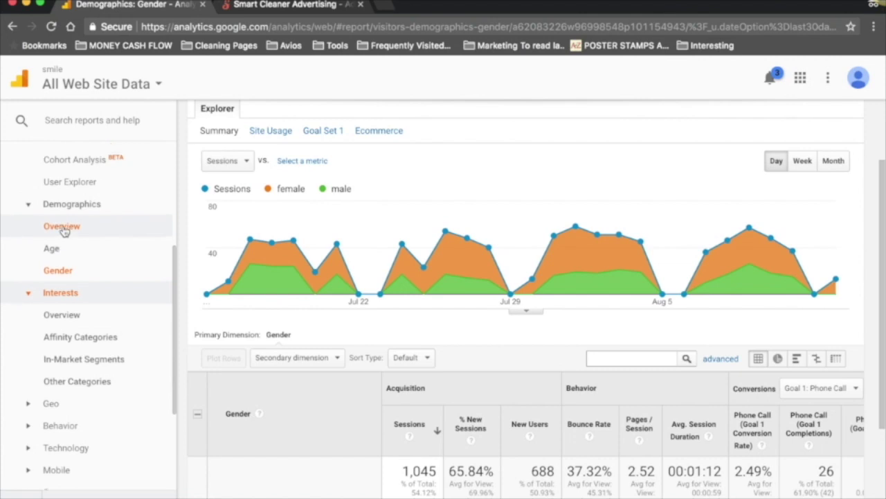
click(23, 235)
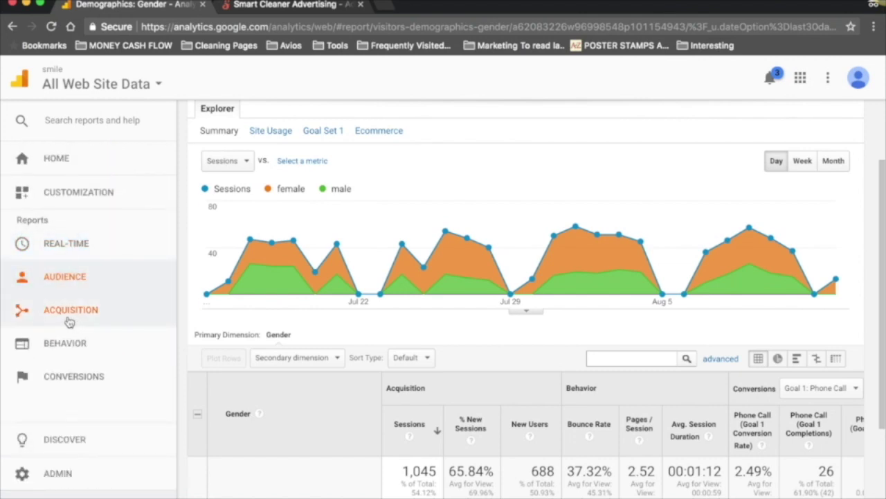
- Open the All Pages report under Behavior's site content and review the table of pageviews per page
click(75, 349)
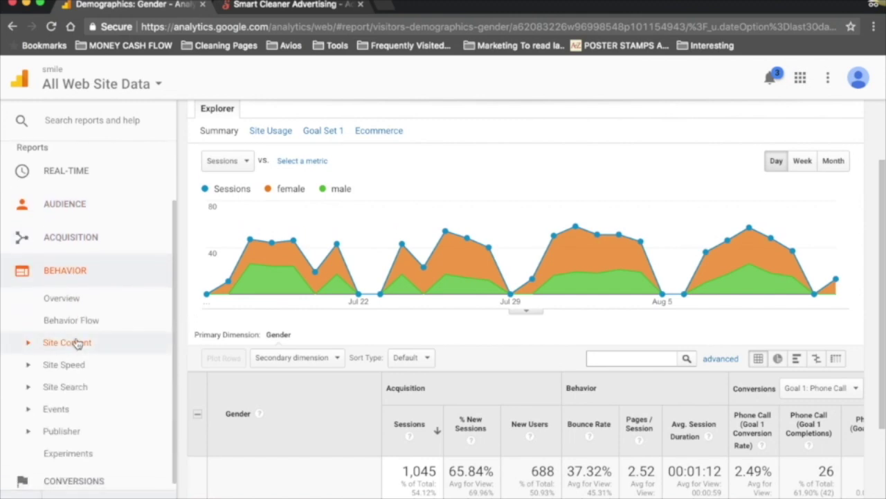
click(77, 344)
click(78, 368)
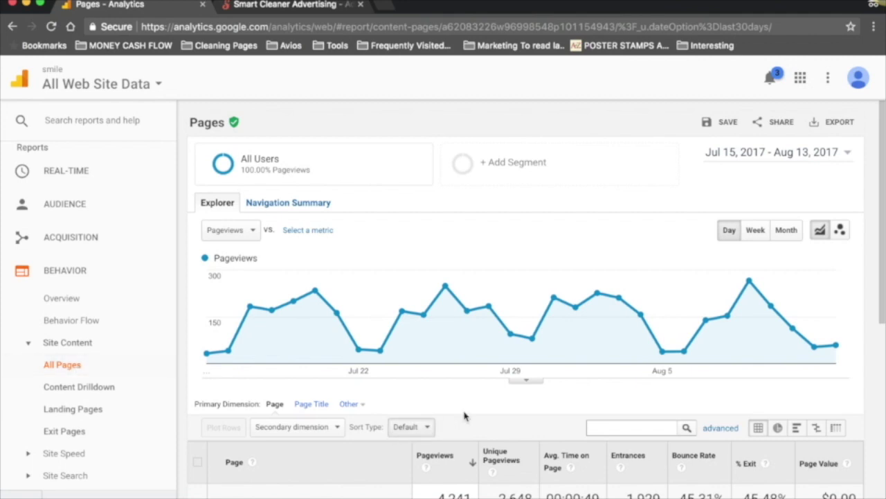
scroll(467, 413, down, 3)
scroll(467, 410, down, 3)
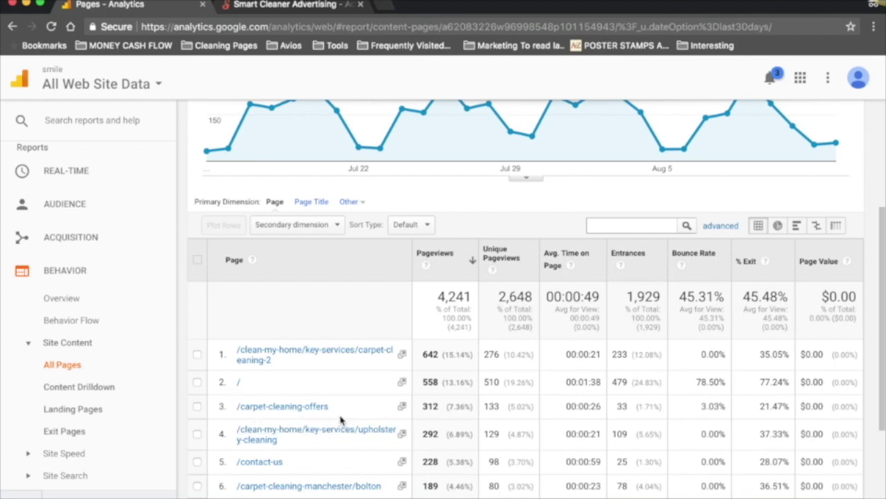
- Highlight the /carpet-cleaning-offers page, the total pageviews and that page's own pageviews to examine its share of the traffic
drag(236, 409, 400, 409)
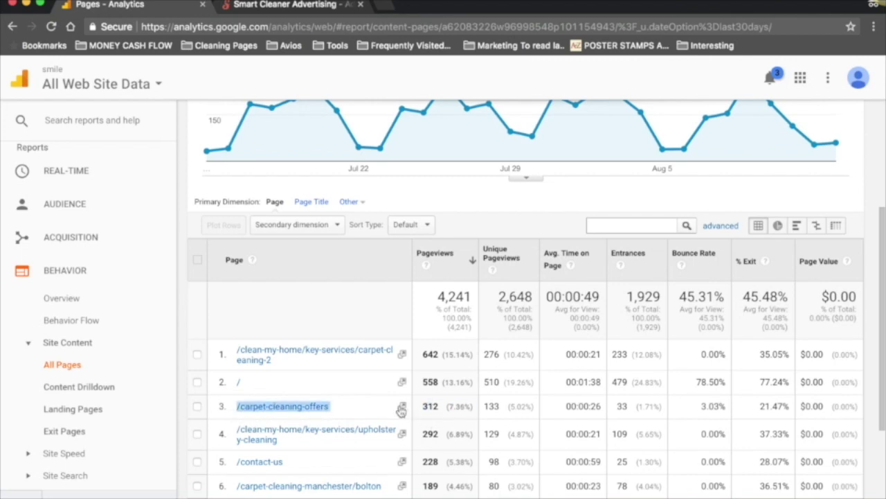
click(439, 299)
drag(439, 299, 478, 298)
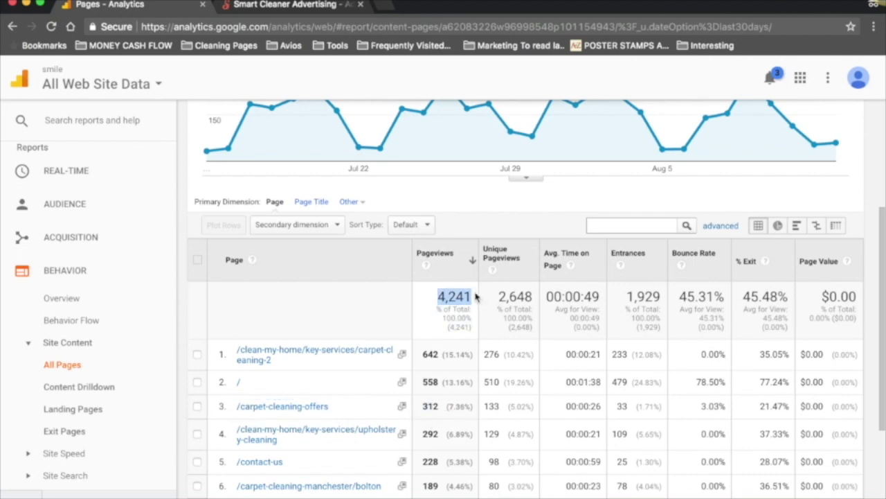
scroll(478, 298, up, 1)
scroll(478, 298, up, 3)
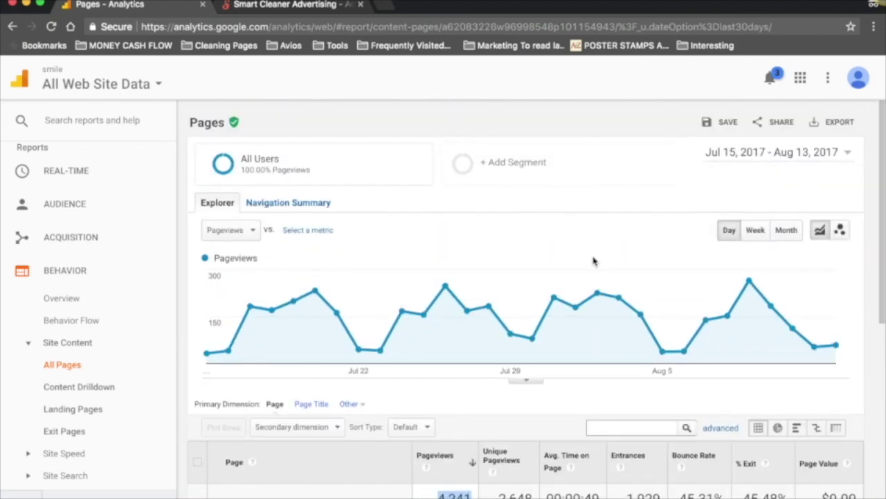
scroll(594, 254, down, 3)
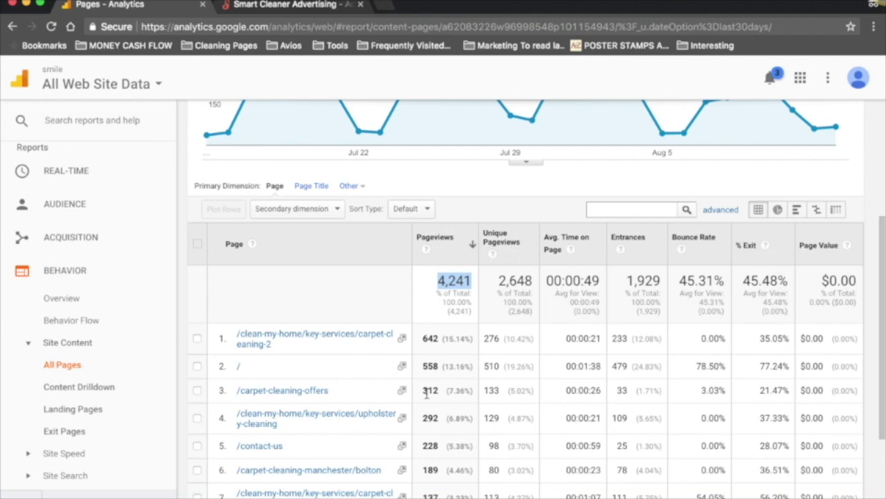
drag(421, 390, 453, 391)
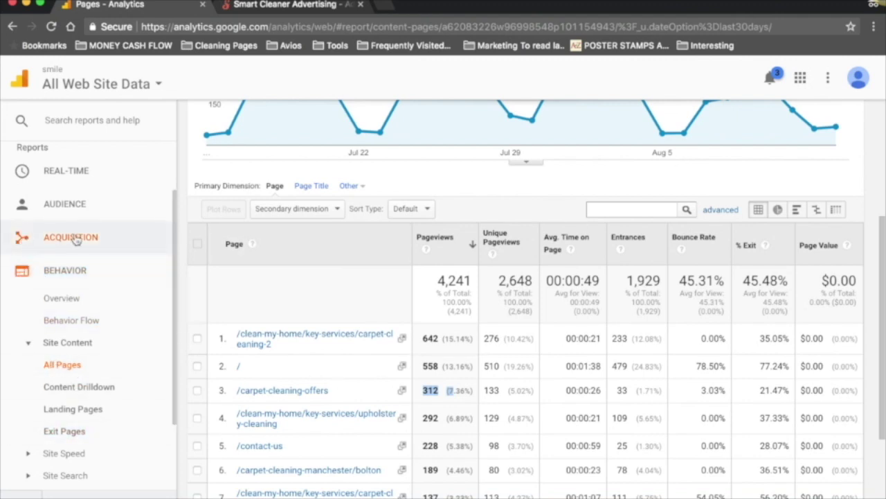
- Open the Source/Medium report for all traffic under Acquisition and display its traffic source table
click(113, 245)
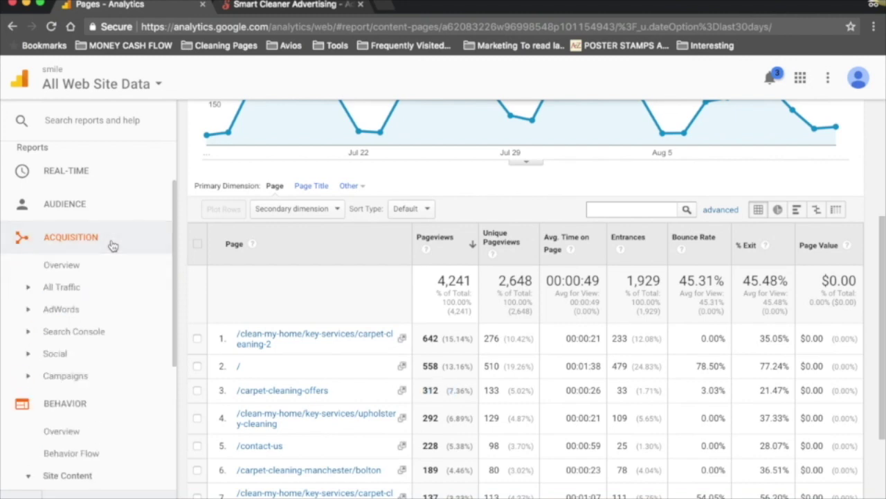
click(99, 297)
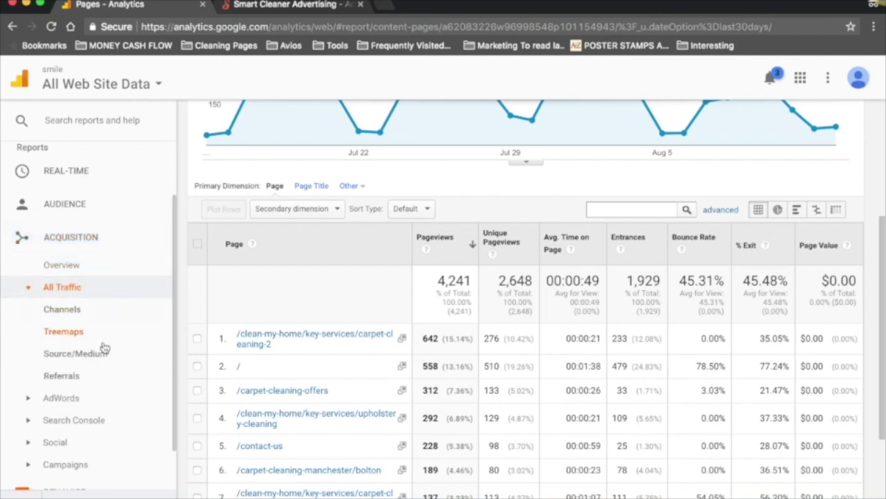
click(116, 358)
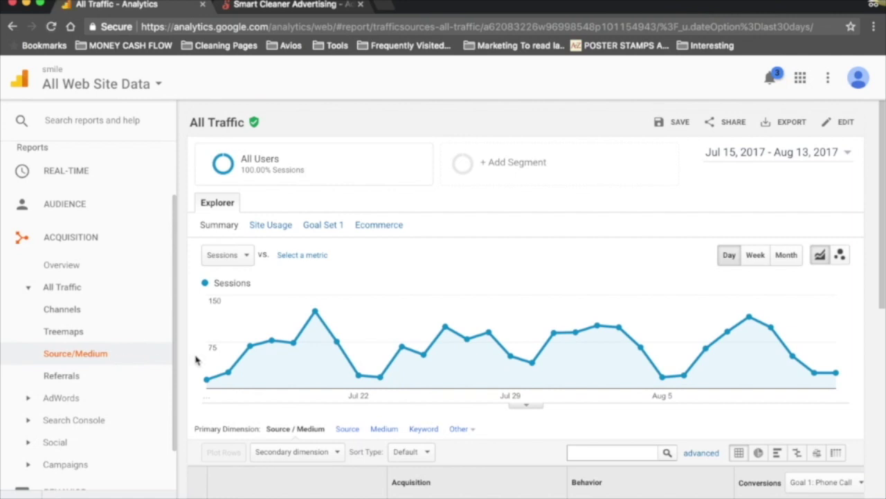
scroll(277, 347, down, 3)
scroll(352, 335, down, 3)
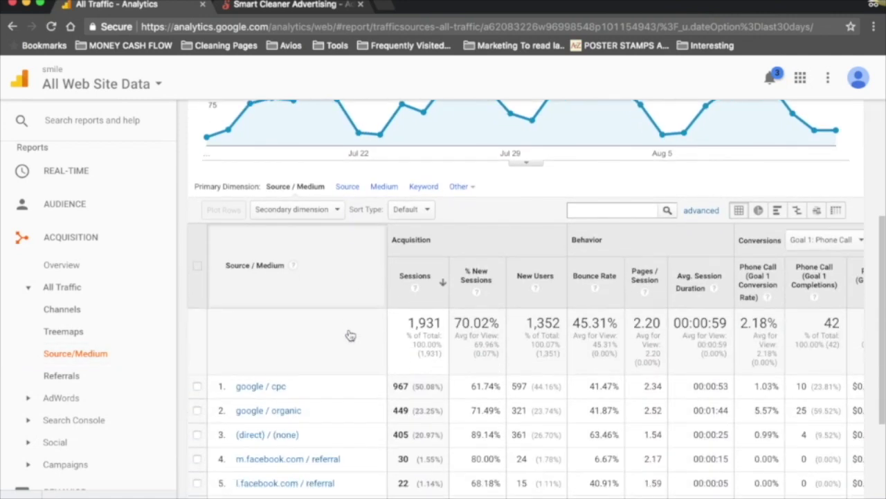
- Examine the sessions per traffic source and highlight the google / cpc sessions figure and its percentage
scroll(352, 335, up, 3)
scroll(351, 336, down, 3)
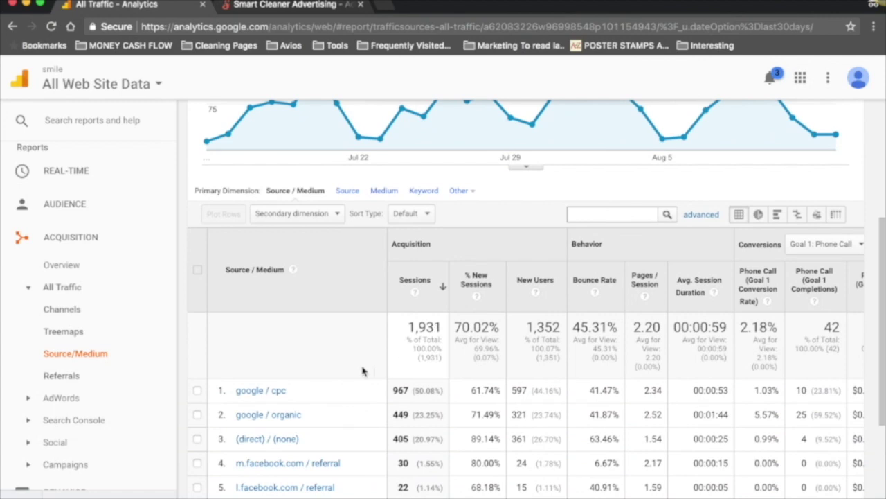
scroll(362, 371, down, 3)
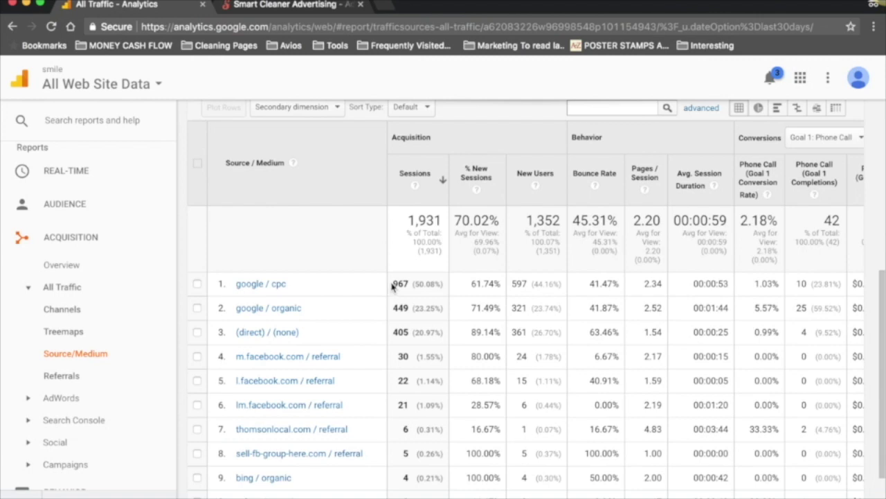
drag(392, 284, 445, 291)
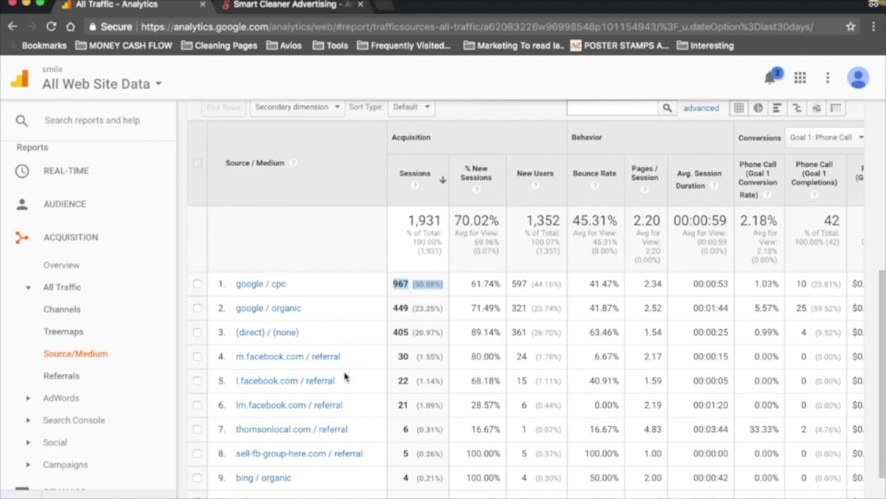
scroll(337, 387, down, 2)
scroll(335, 391, up, 8)
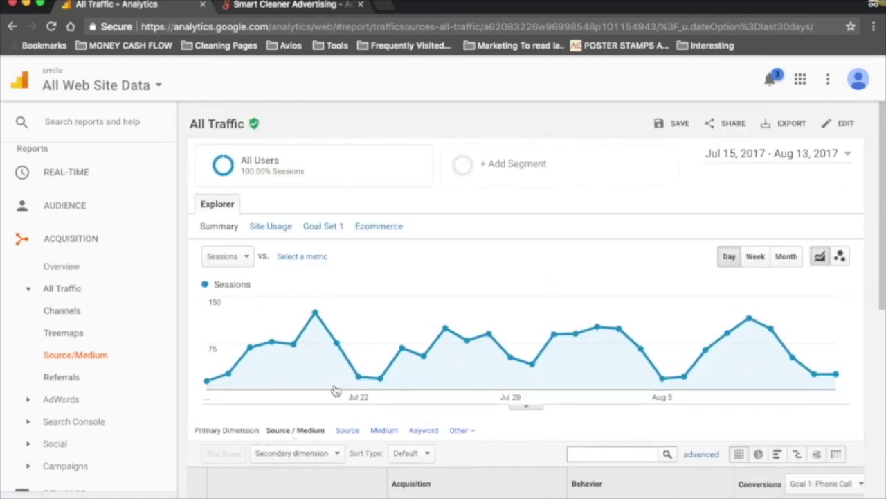